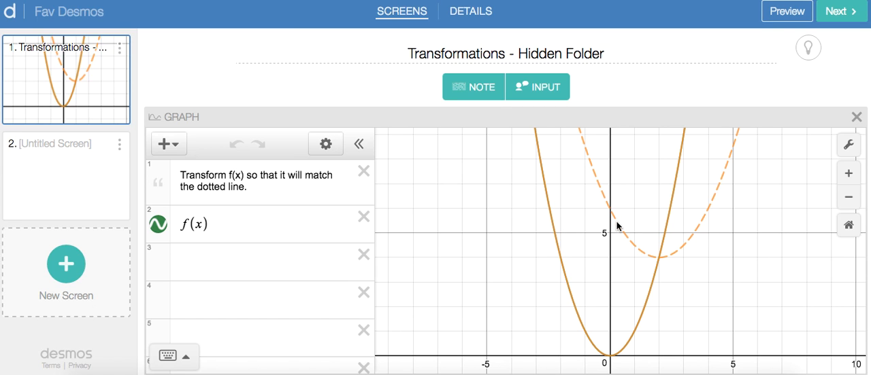
Examine the full expression list of the Transformations graph, from the student instructions down to the functions at its end.
{"action": "scroll", "coordinate": [297, 235], "scroll_direction": "down", "scroll_amount": 5}
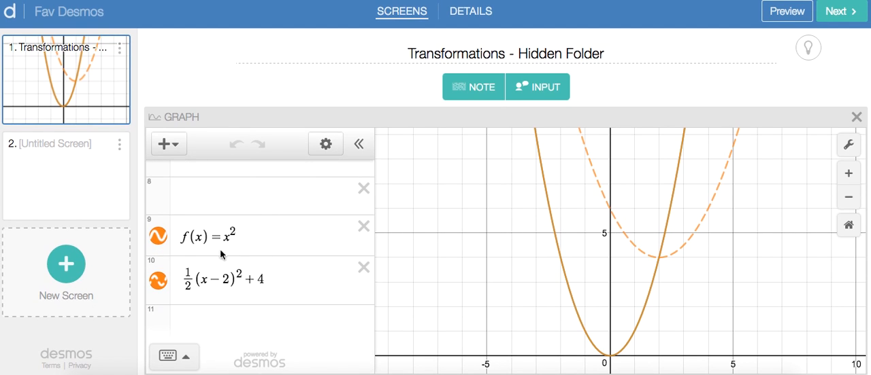
{"action": "scroll", "coordinate": [265, 269], "scroll_direction": "up", "scroll_amount": 5}
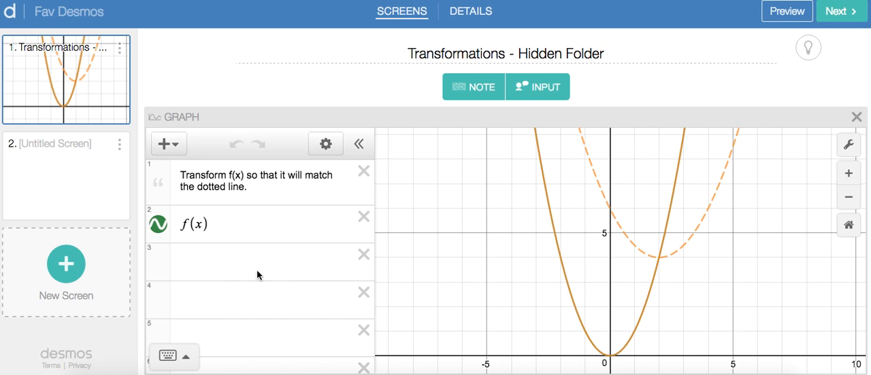
{"action": "scroll", "coordinate": [232, 275], "scroll_direction": "down", "scroll_amount": 5}
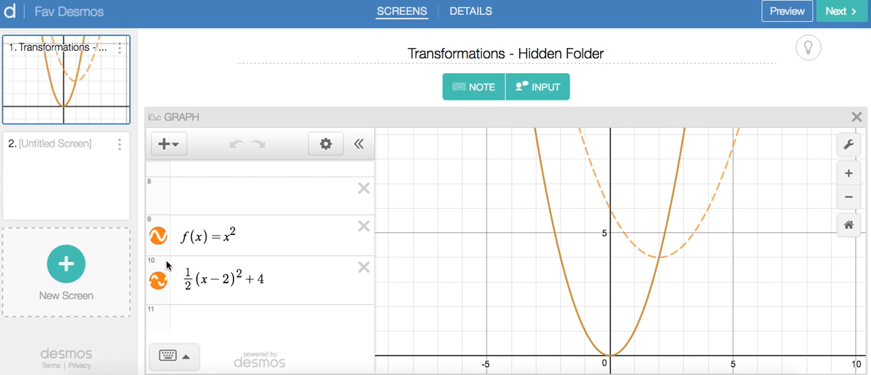
{"action": "scroll", "coordinate": [228, 255], "scroll_direction": "up", "scroll_amount": 5}
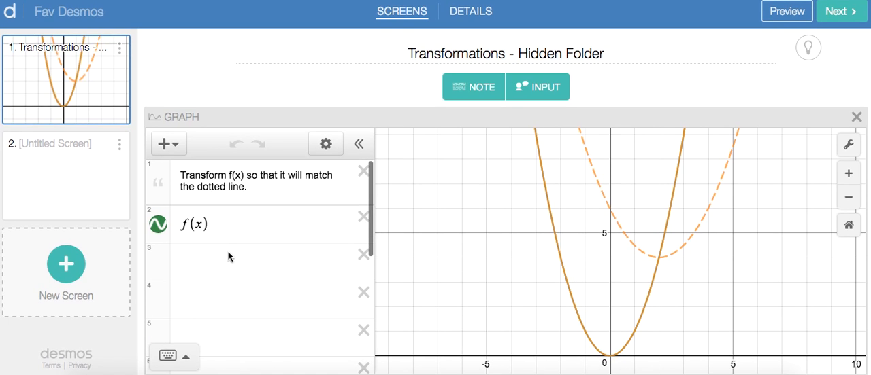
{"action": "scroll", "coordinate": [229, 257], "scroll_direction": "down", "scroll_amount": 5}
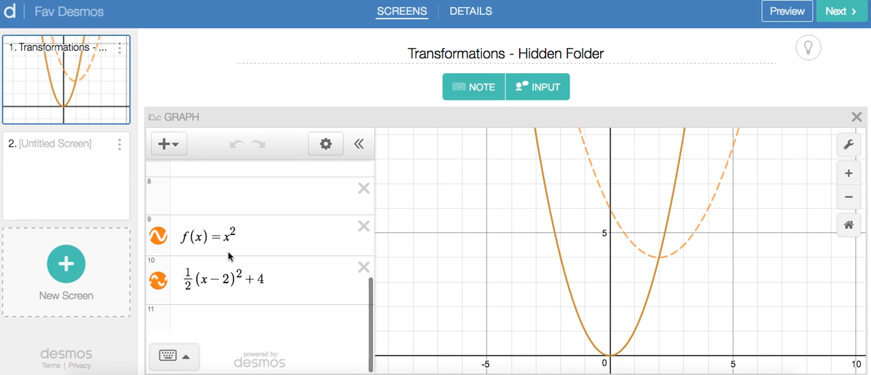
{"action": "scroll", "coordinate": [228, 256], "scroll_direction": "up", "scroll_amount": 5}
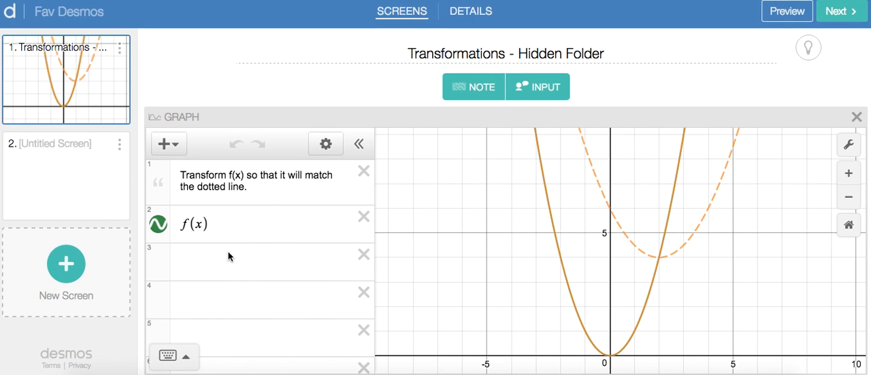
Add a graph to the untitled second screen and leave its first two expression lines blank.
{"action": "left_click", "coordinate": [76, 174]}
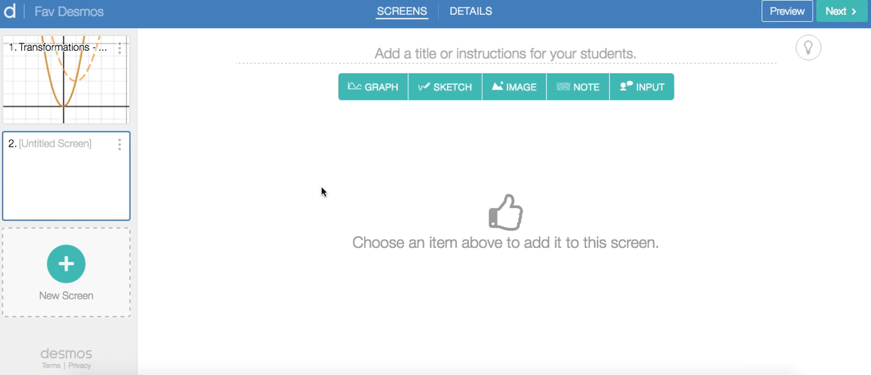
{"action": "left_click", "coordinate": [368, 98]}
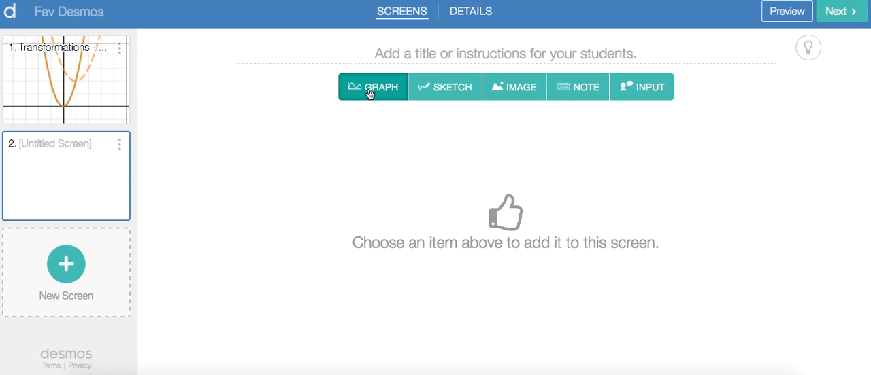
{"action": "left_click", "coordinate": [217, 175]}
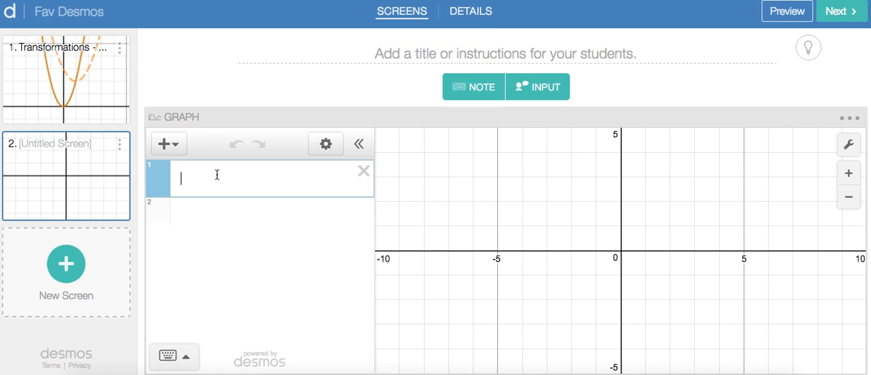
{"action": "key", "text": "Return"}
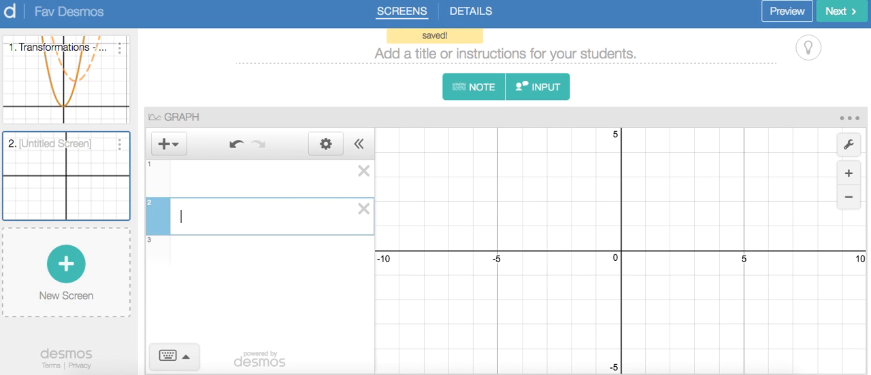
{"action": "key", "text": "Return"}
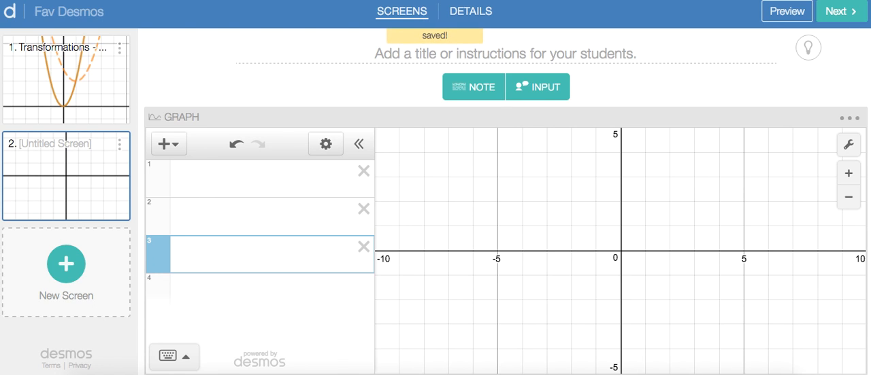
Insert a folder named "Answer" on line 3 of the expression list and hide it from students.
{"action": "left_click", "coordinate": [177, 149]}
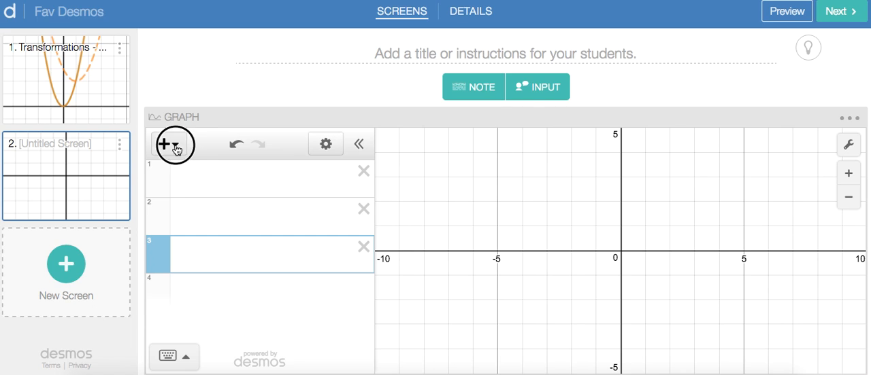
{"action": "left_click", "coordinate": [181, 258]}
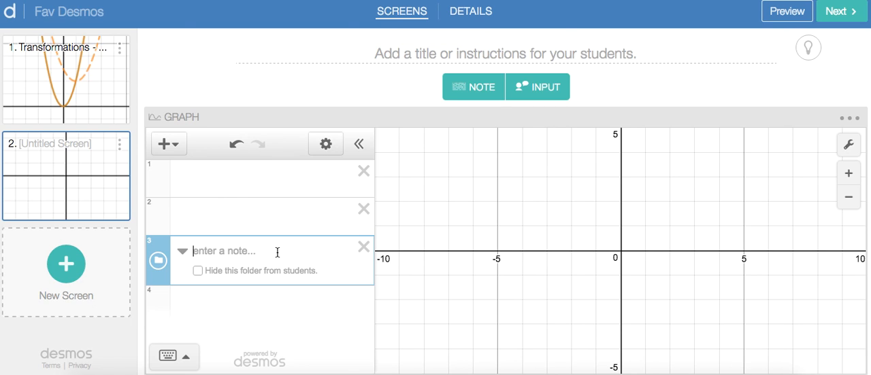
{"action": "type", "text": "Answer"}
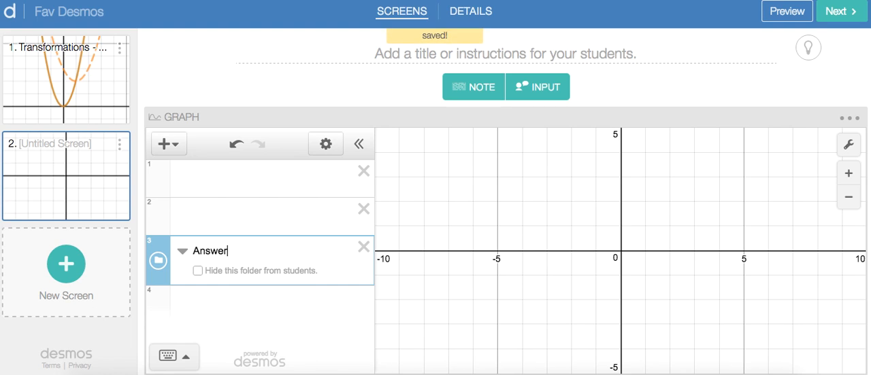
{"action": "left_click", "coordinate": [197, 272]}
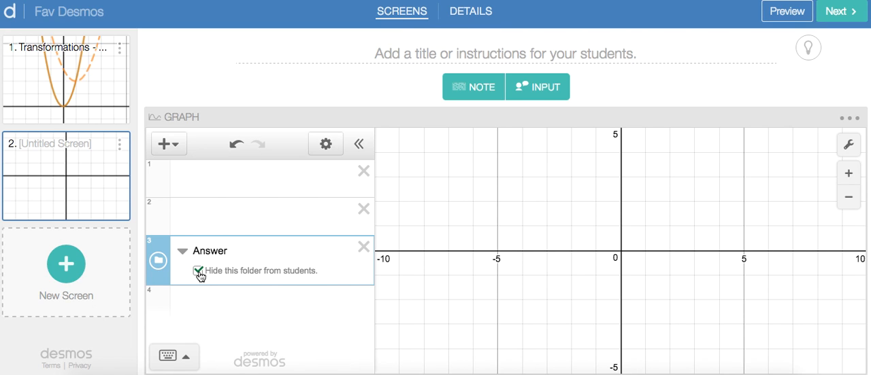
Add two blank expression lines below the Answer folder's heading and place both inside the folder.
{"action": "key", "text": "Return"}
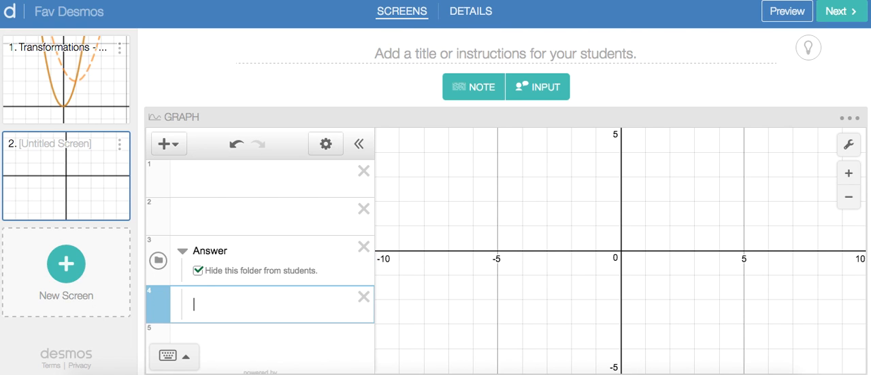
{"action": "scroll", "coordinate": [206, 296], "scroll_direction": "down", "scroll_amount": 1}
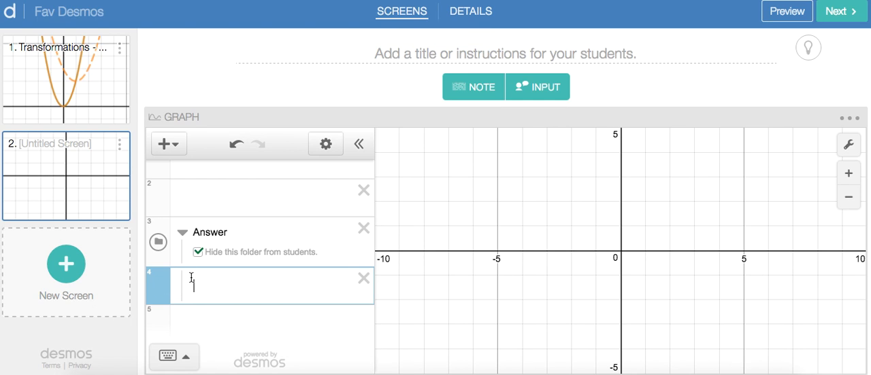
{"action": "left_click", "coordinate": [184, 318]}
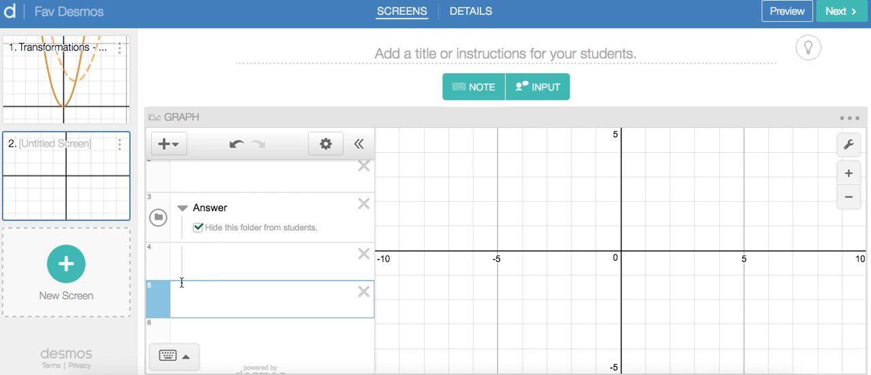
{"action": "left_click_drag", "start_coordinate": [158, 298], "coordinate": [159, 298]}
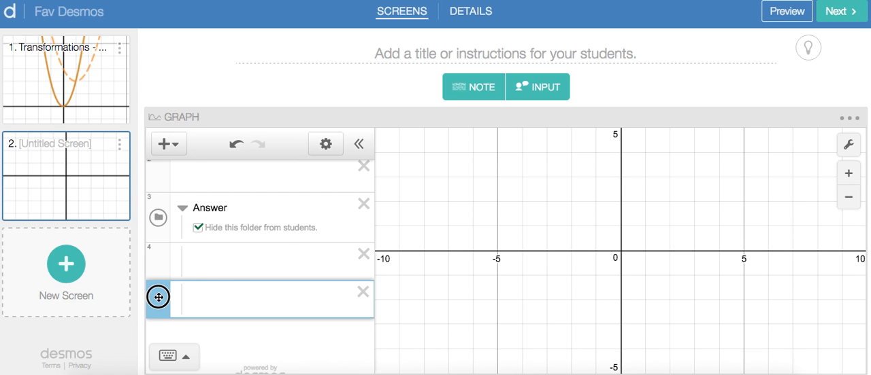
{"action": "left_click_drag", "start_coordinate": [159, 297], "coordinate": [214, 290]}
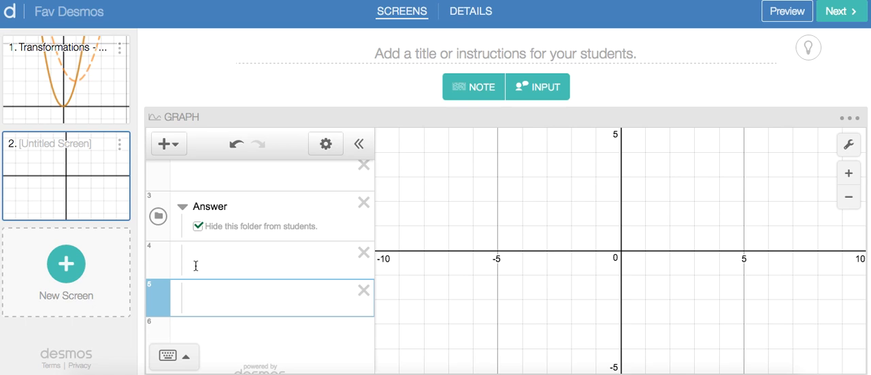
Enter the expression 3(x-2)^2+4 on the first line inside the Answer folder.
{"action": "left_click", "coordinate": [195, 262]}
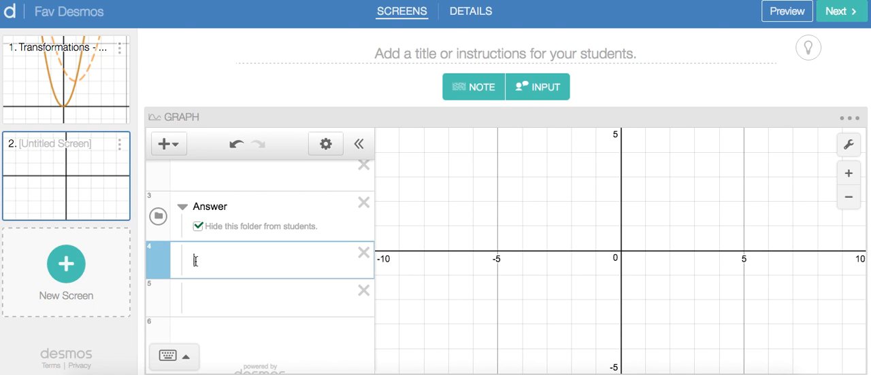
{"action": "type", "text": "3(x"}
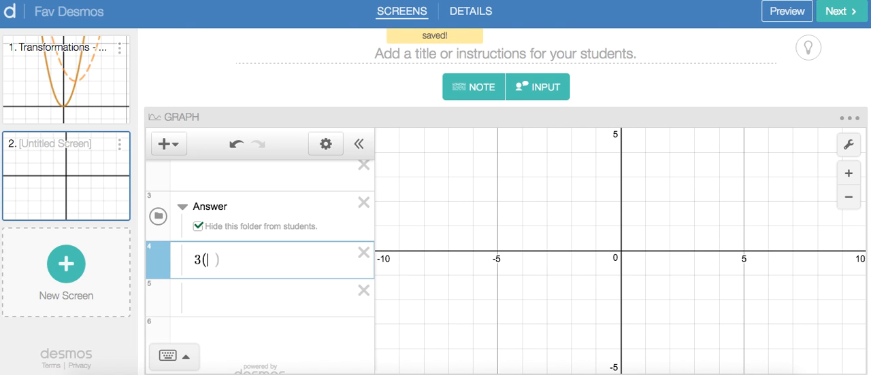
{"action": "type", "text": "-2"}
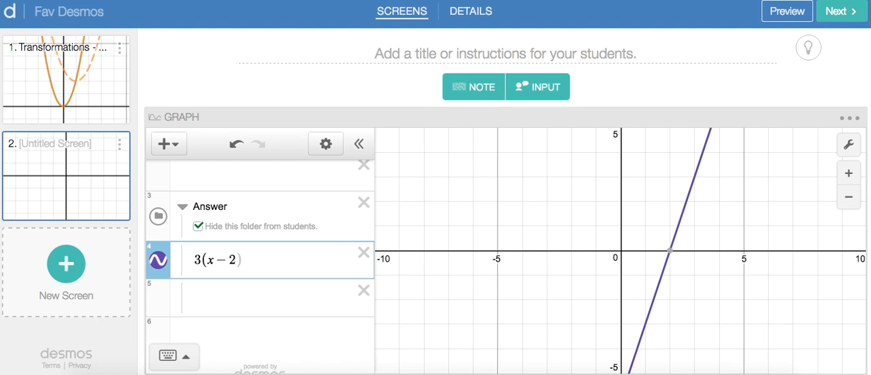
{"action": "key", "text": "Right"}
{"action": "type", "text": "^2"}
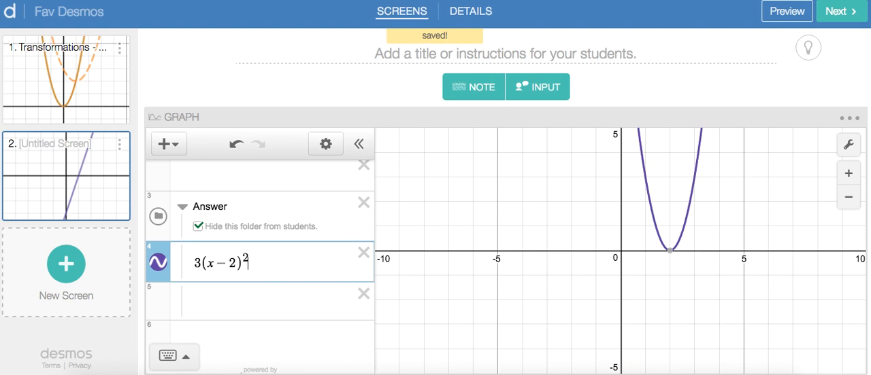
{"action": "key", "text": "Right"}
{"action": "type", "text": "+4"}
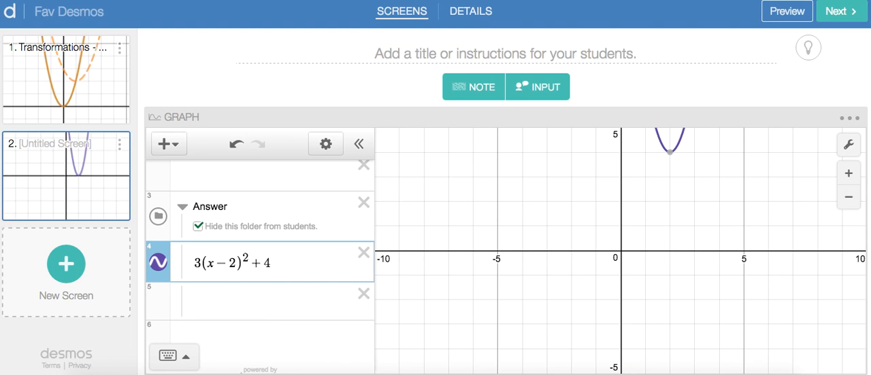
Style the curve of 3(x-2)^2+4 as an orange dashed line.
{"action": "left_click", "coordinate": [159, 266]}
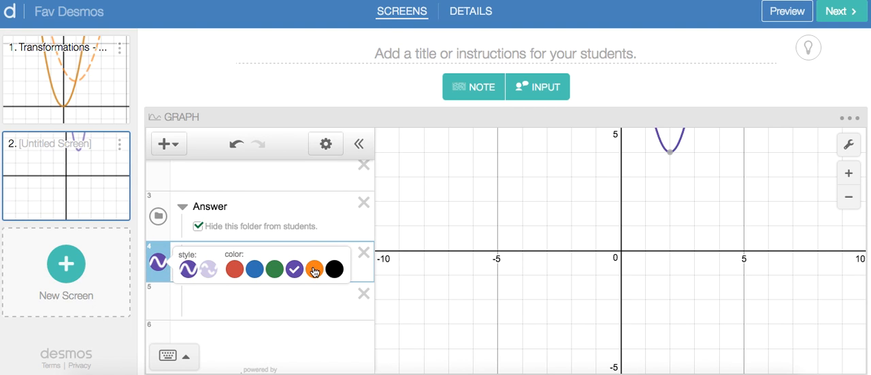
{"action": "left_click", "coordinate": [314, 270]}
{"action": "left_click", "coordinate": [208, 270]}
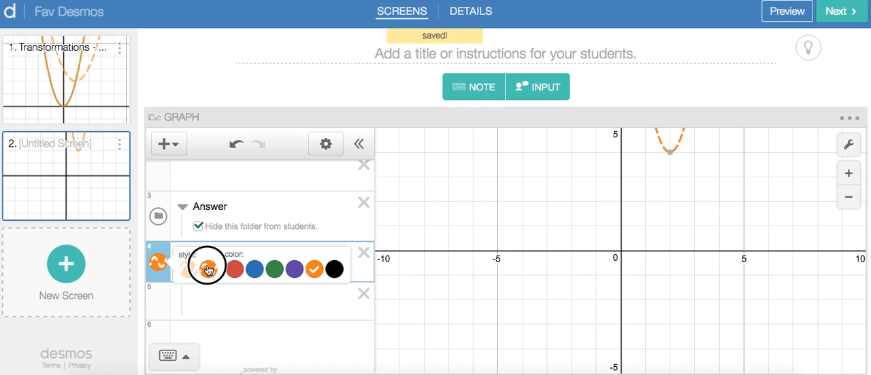
Define f(x)=x^2 on the second line inside the Answer folder.
{"action": "left_click", "coordinate": [217, 300]}
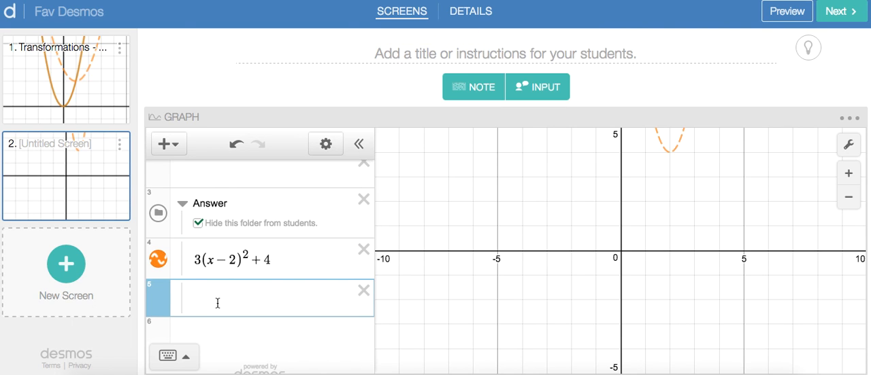
{"action": "type", "text": "f(x)"}
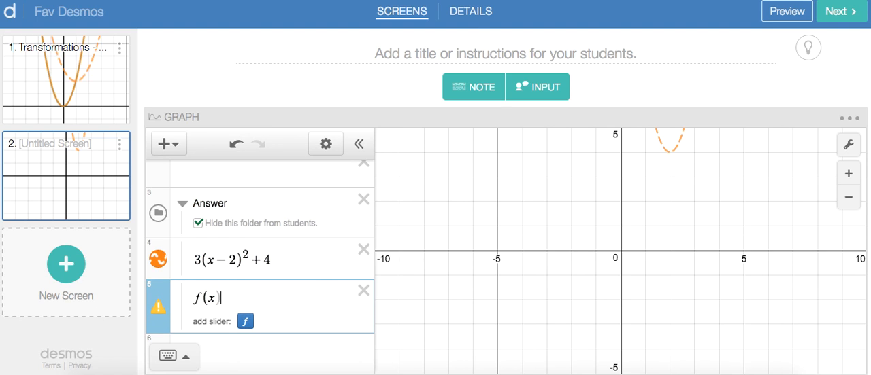
{"action": "type", "text": "=x"}
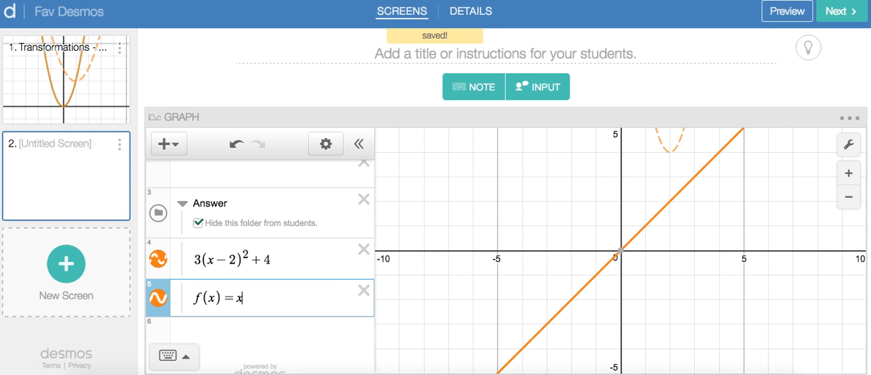
{"action": "type", "text": "^2"}
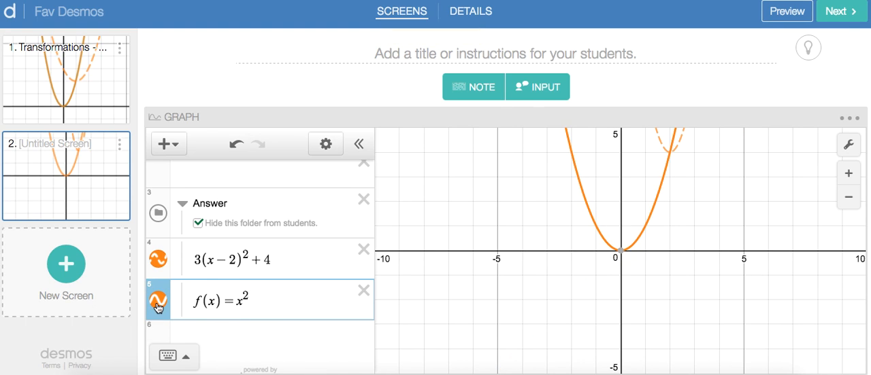
Change the color of the f(x)=x^2 curve to blue.
{"action": "left_click", "coordinate": [158, 300]}
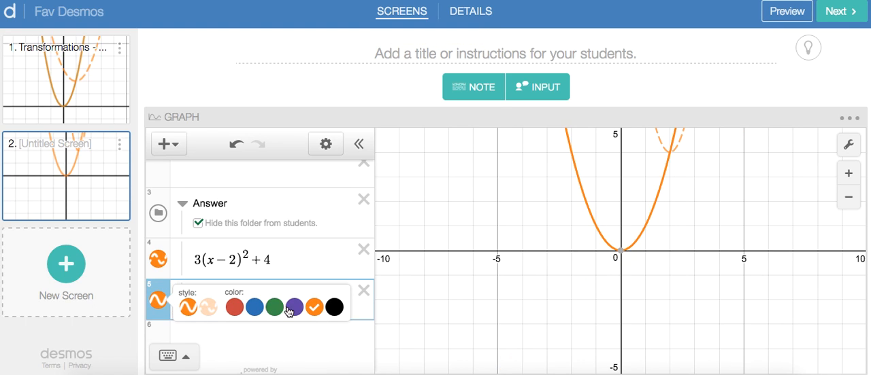
{"action": "left_click", "coordinate": [254, 309]}
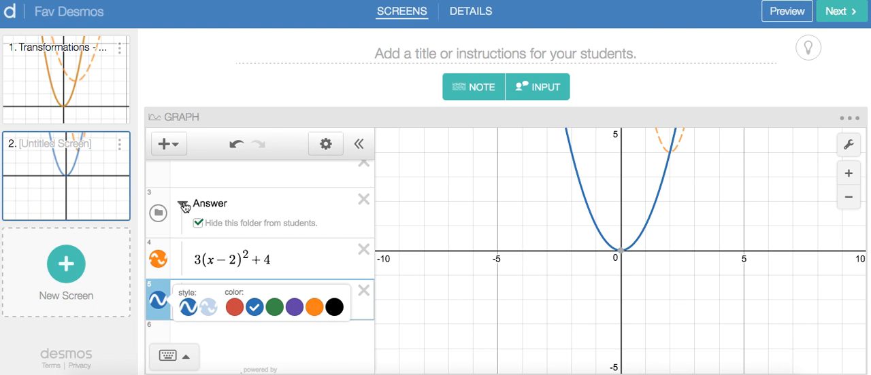
{"action": "left_click", "coordinate": [287, 203]}
Turn the first line into a note reading "Transform f(x) so that it will match the dotted line.", copied from screen 1.
{"action": "scroll", "coordinate": [288, 196], "scroll_direction": "up", "scroll_amount": 2}
{"action": "left_click", "coordinate": [232, 182]}
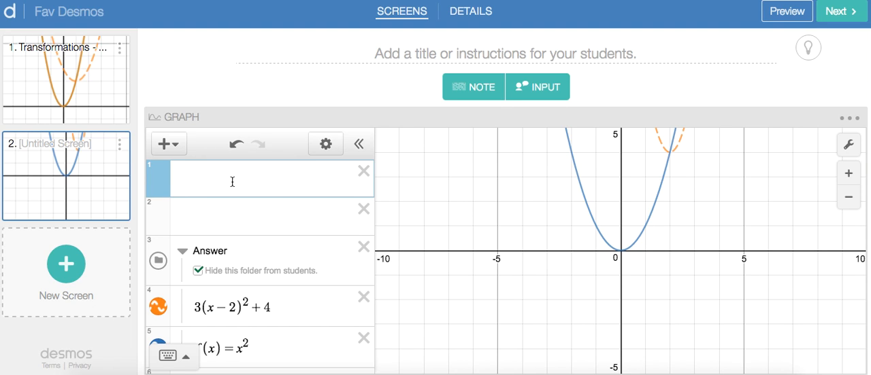
{"action": "key", "text": "shift+apostrophe"}
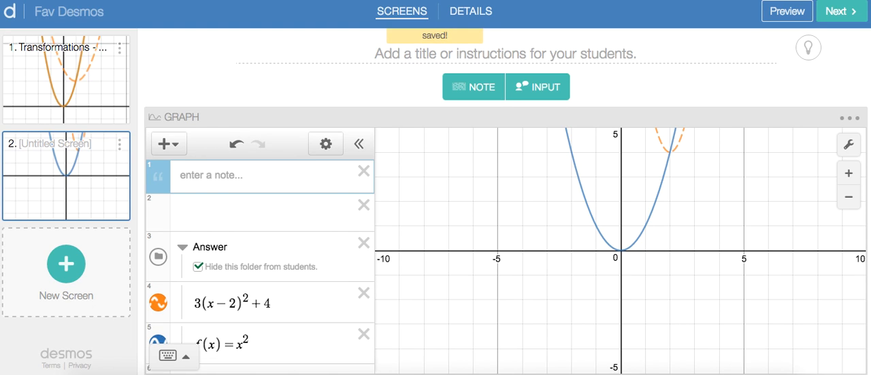
{"action": "left_click", "coordinate": [73, 78]}
{"action": "left_click_drag", "start_coordinate": [247, 188], "coordinate": [184, 172]}
{"action": "key", "text": "ctrl+c"}
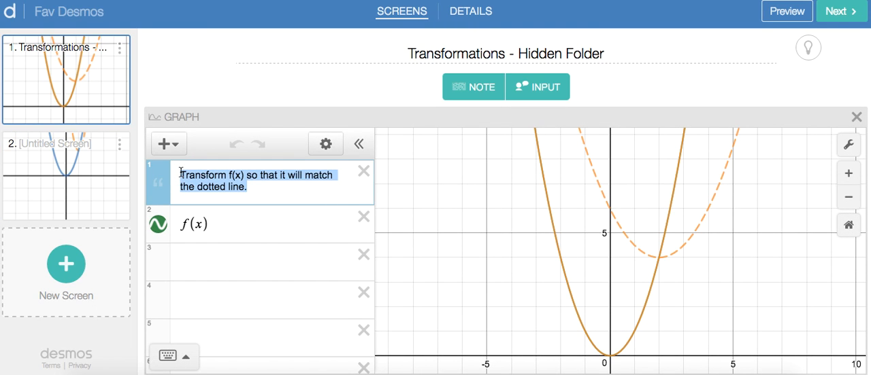
{"action": "left_click", "coordinate": [71, 172]}
{"action": "left_click", "coordinate": [191, 178]}
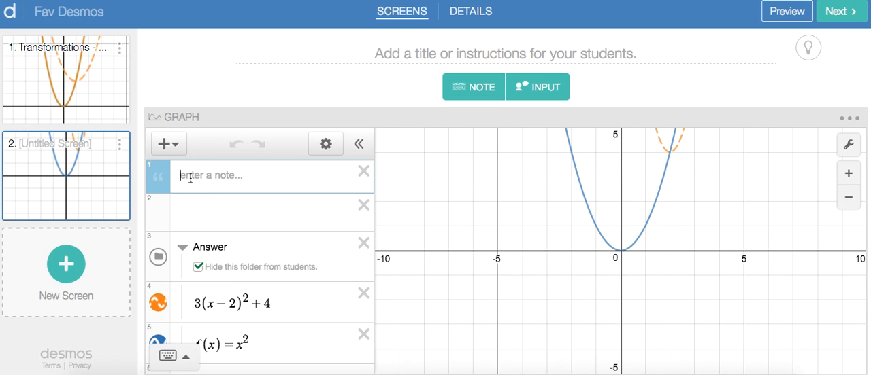
{"action": "key", "text": "ctrl+v"}
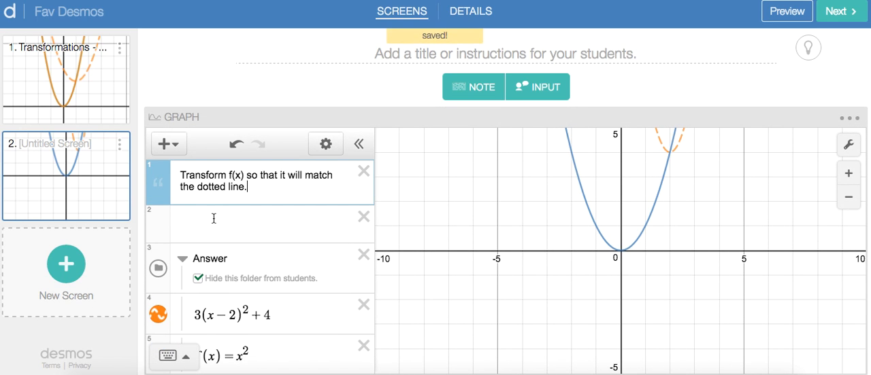
Enter f(x) on the second line, under the note, and insert an empty line beneath it.
{"action": "left_click", "coordinate": [214, 219]}
{"action": "type", "text": "f(x"}
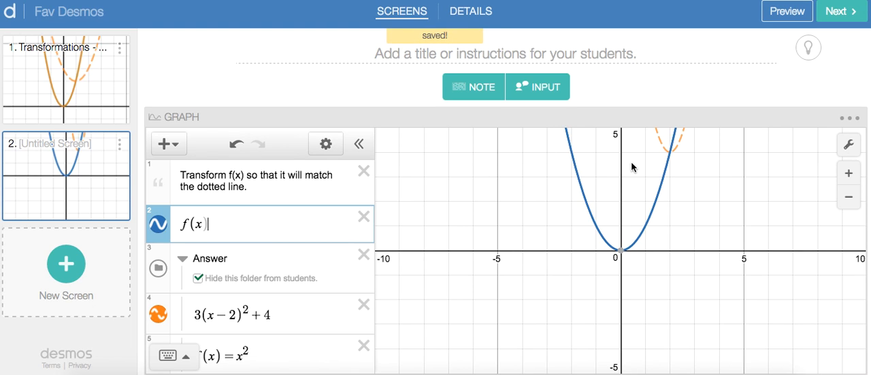
{"action": "left_click", "coordinate": [566, 217]}
{"action": "left_click_drag", "start_coordinate": [566, 216], "coordinate": [540, 280]}
{"action": "left_click", "coordinate": [214, 226]}
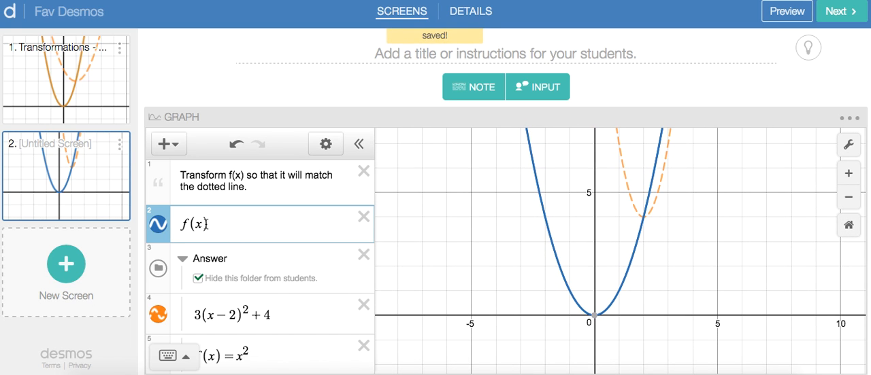
{"action": "left_click", "coordinate": [231, 224]}
{"action": "key", "text": "Return"}
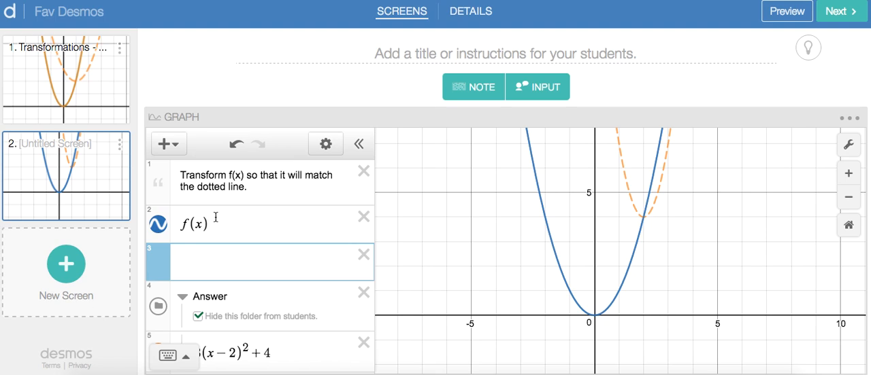
Try f(x-3) on the second line, and then change the expression to f(x-2)+4.
{"action": "left_click", "coordinate": [181, 223]}
{"action": "type", "text": "-3"}
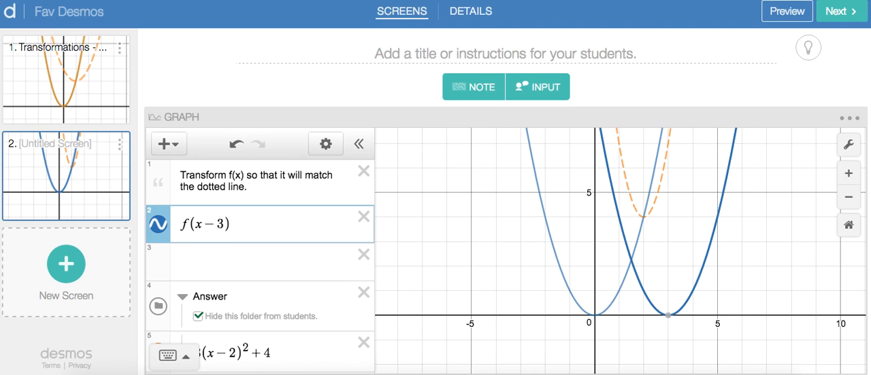
{"action": "key", "text": "BackSpace"}
{"action": "type", "text": "2"}
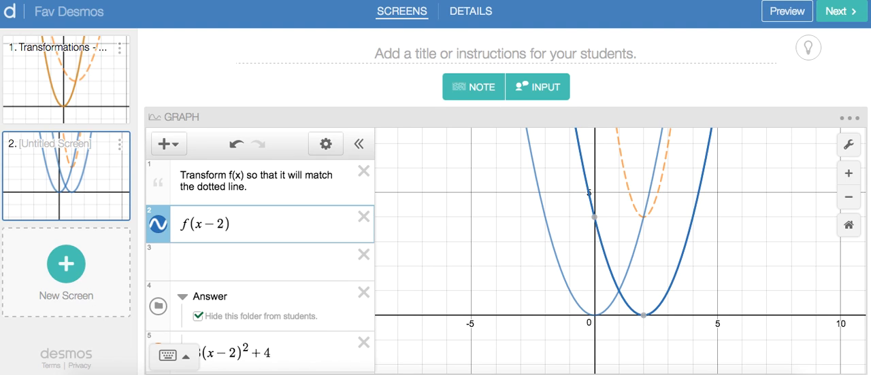
{"action": "type", "text": "+4"}
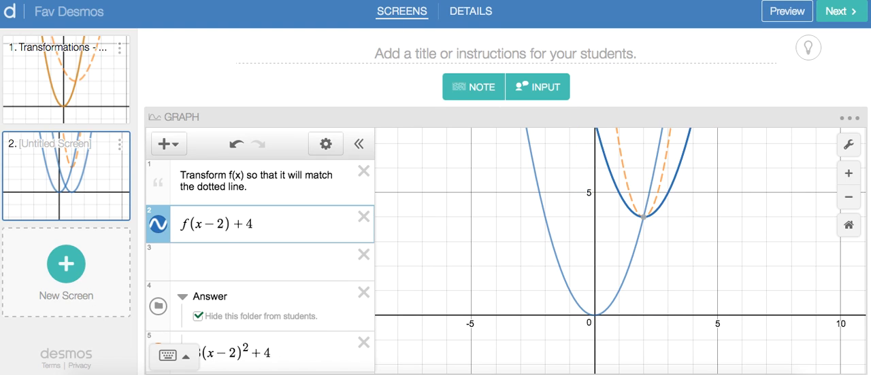
Add a vertical stretch factor of 3 to the second line's expression, making it 3f(x-2)+4.
{"action": "left_click", "coordinate": [178, 227]}
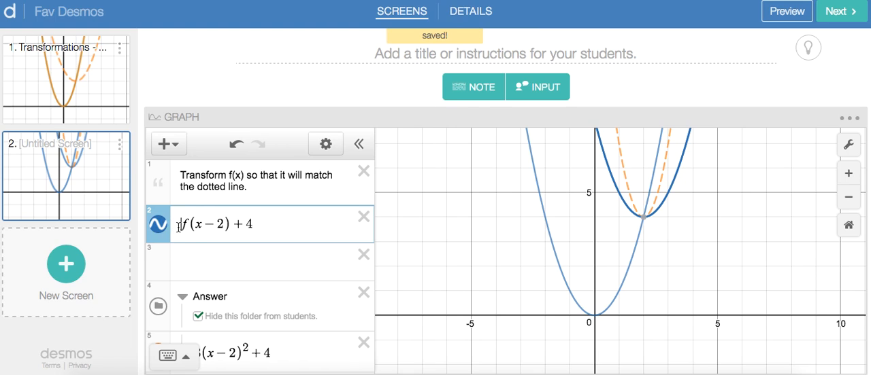
{"action": "type", "text": "3"}
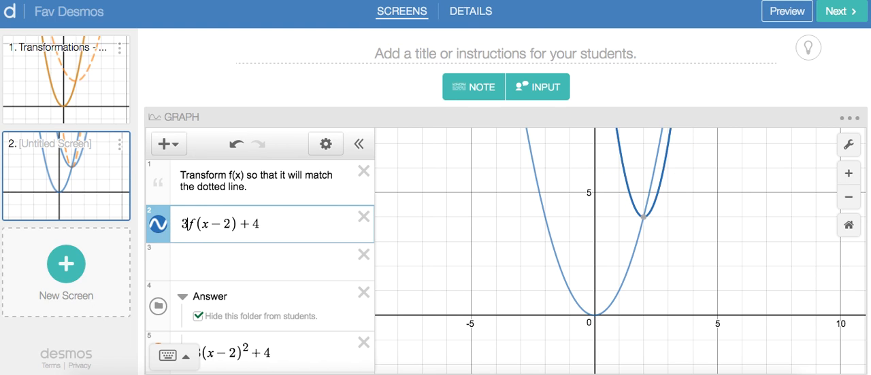
{"action": "key", "text": "BackSpace"}
{"action": "type", "text": "3"}
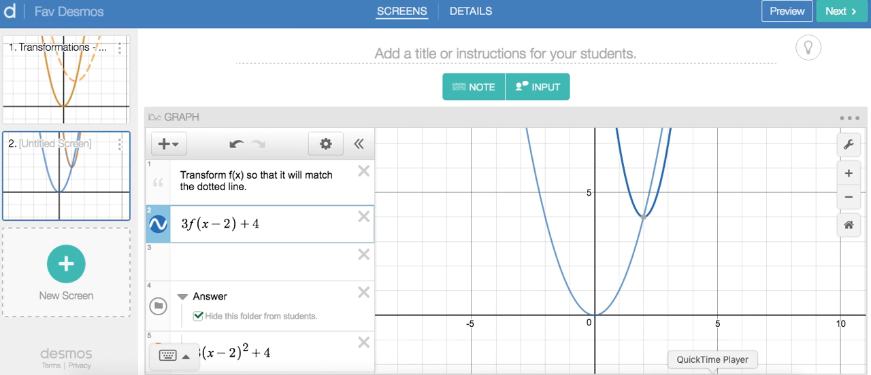
{"action": "key", "text": "super+Tab"}
{"action": "key", "text": "super+Tab"}
{"action": "key", "text": "super+Tab"}
{"action": "key", "text": "super+Tab"}
{"action": "key", "text": "super+Tab"}
{"action": "key", "text": "super+Tab"}
{"action": "key", "text": "super+Tab"}
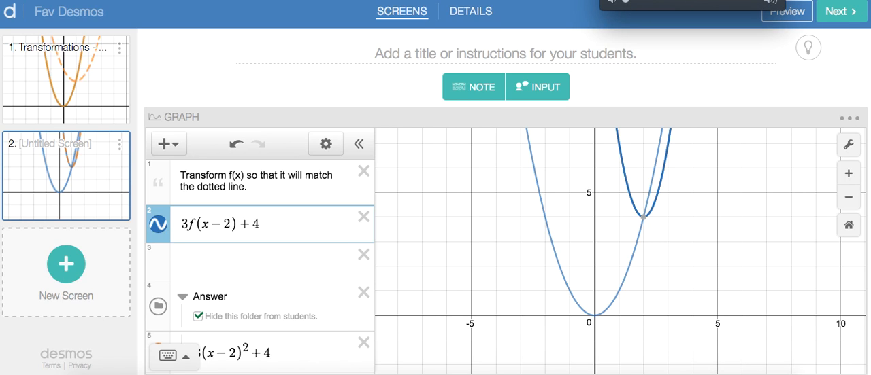
{"action": "left_click", "coordinate": [709, 2]}
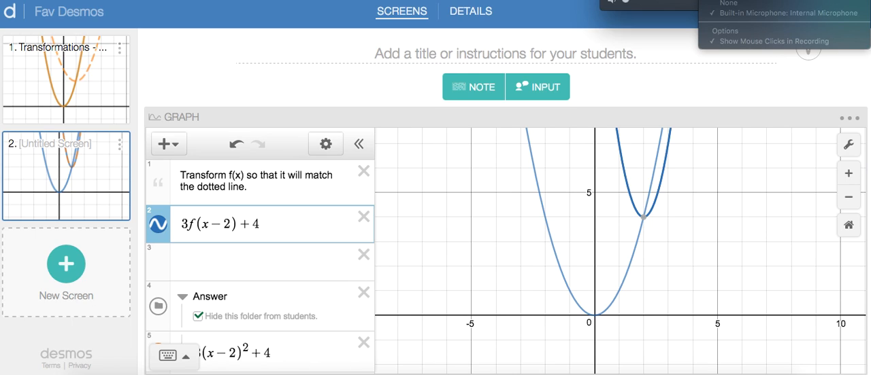